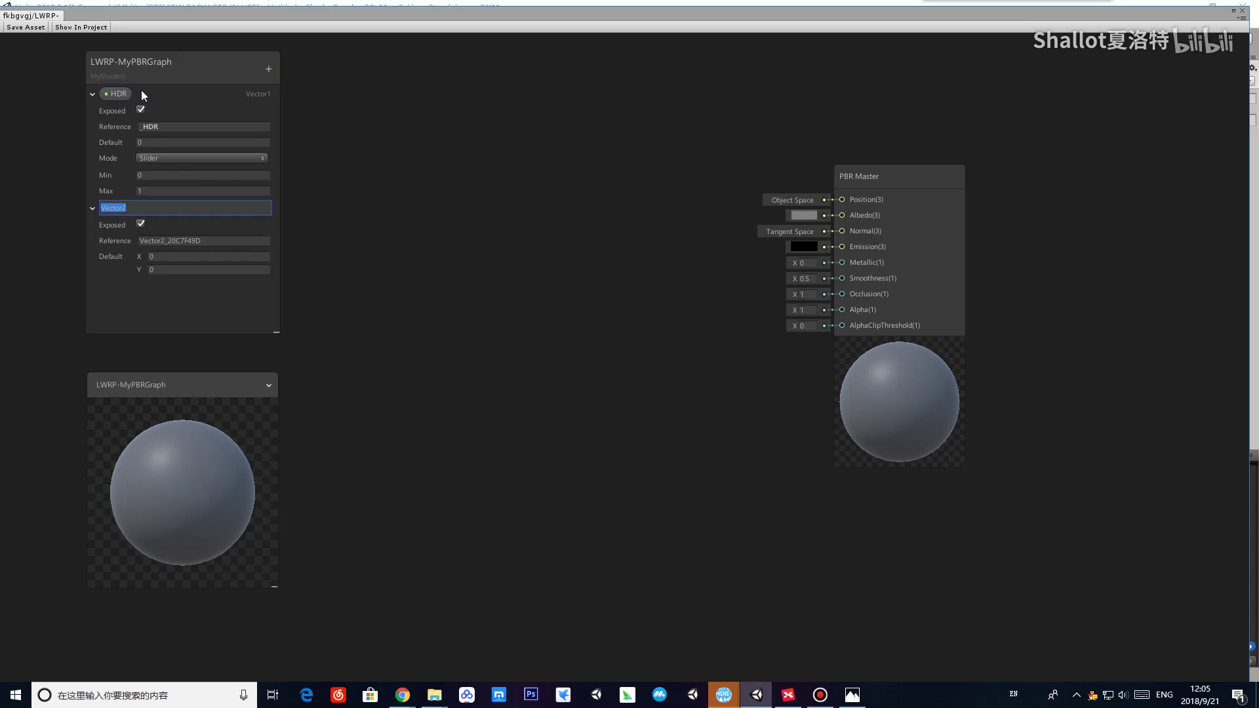
{"action": "left_click", "coordinate": [135, 209]}
{"action": "left_click", "coordinate": [456, 261]}
{"action": "left_click", "coordinate": [132, 210]}
{"action": "left_click", "coordinate": [403, 274]}
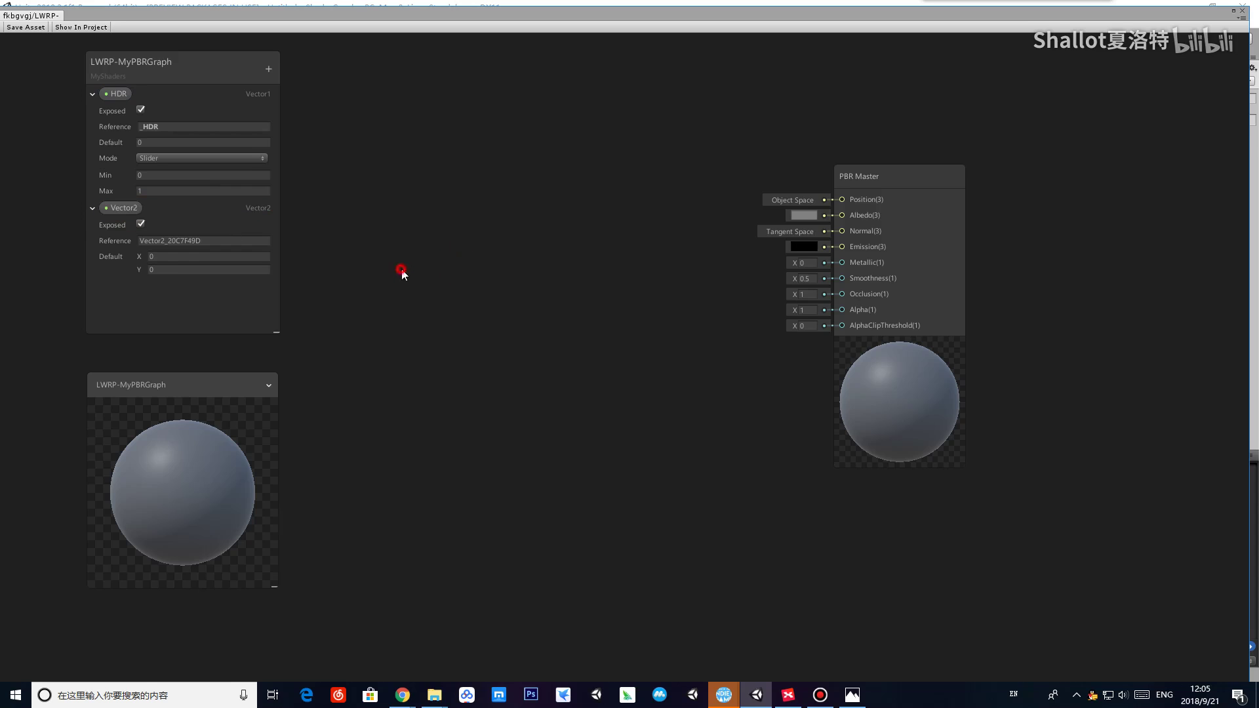
{"action": "double_click", "coordinate": [125, 208]}
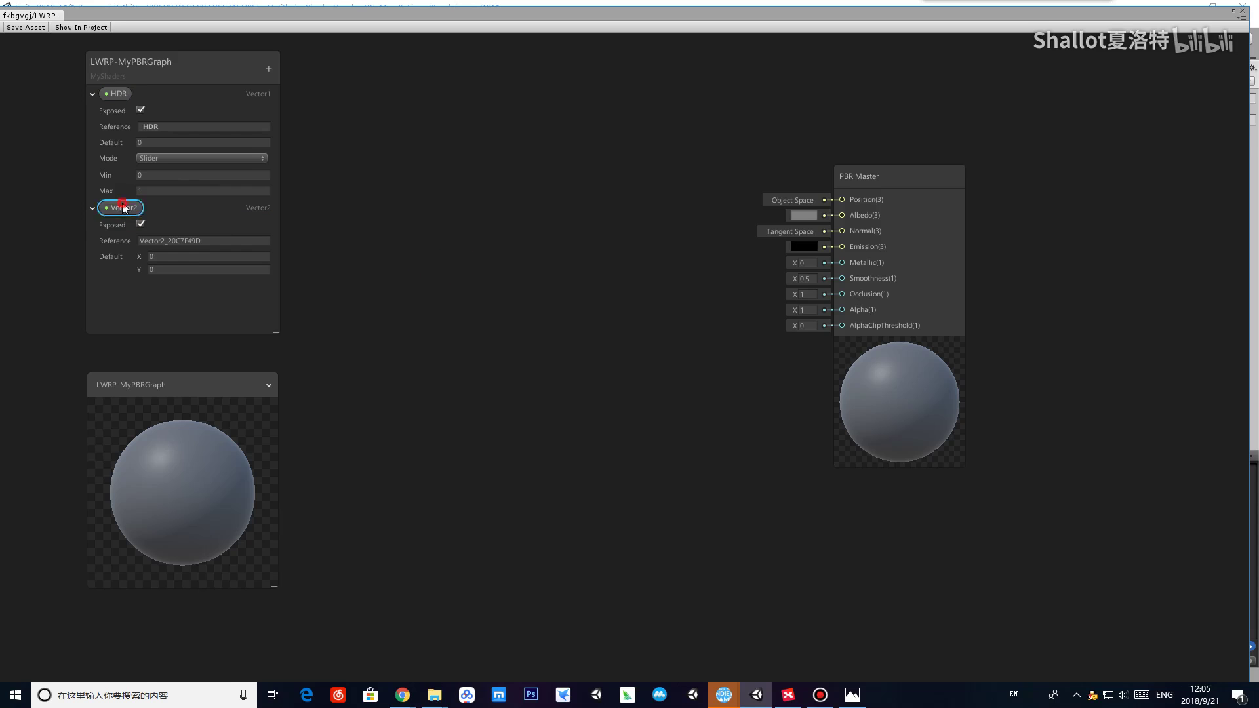
{"action": "left_click", "coordinate": [427, 215]}
Step: Change the Vector2 property's reference to hgfjhvj
{"action": "left_click", "coordinate": [158, 247]}
{"action": "double_click", "coordinate": [206, 242]}
{"action": "type", "text": "hgfjhvj"}
{"action": "key", "text": "Return"}
Step: Set the Vector2 property's reference to _myVector2 and rename the property to myVector2
{"action": "left_click_drag", "start_coordinate": [167, 242], "coordinate": [79, 225]}
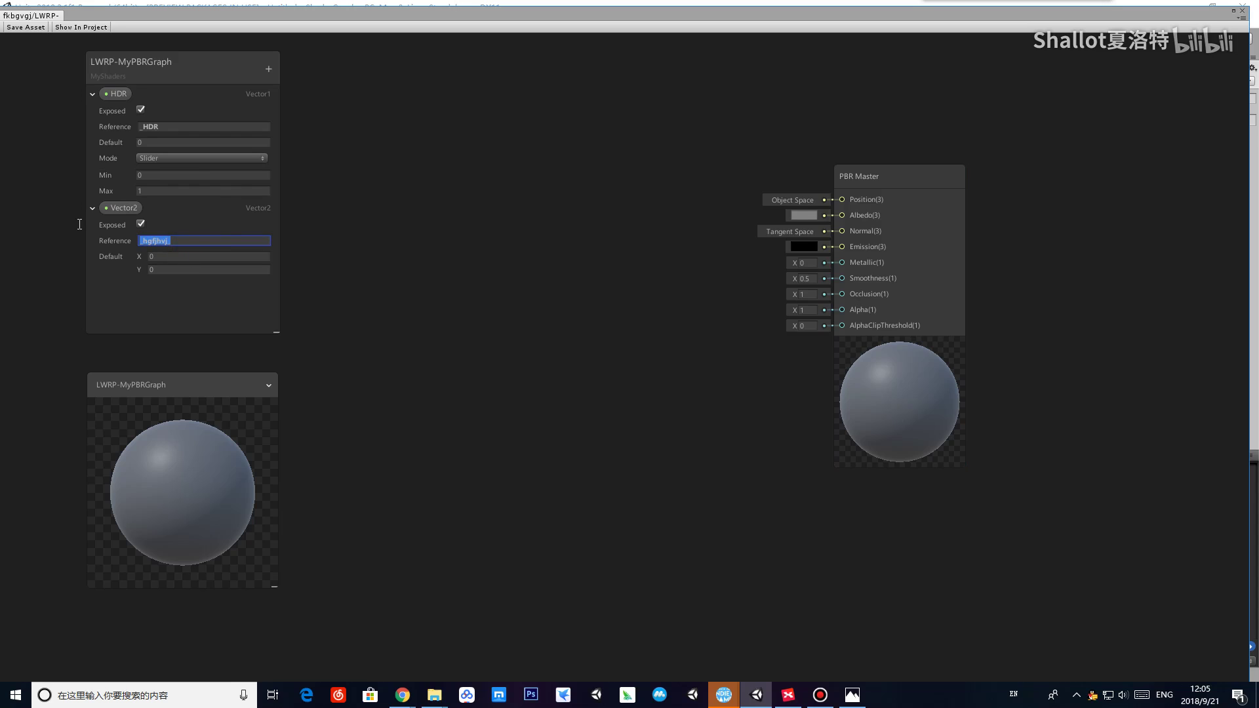
{"action": "type", "text": "myVecto"}
{"action": "double_click", "coordinate": [199, 239]}
{"action": "double_click", "coordinate": [114, 208]}
{"action": "type", "text": "myVector2"}
{"action": "key", "text": "Return"}
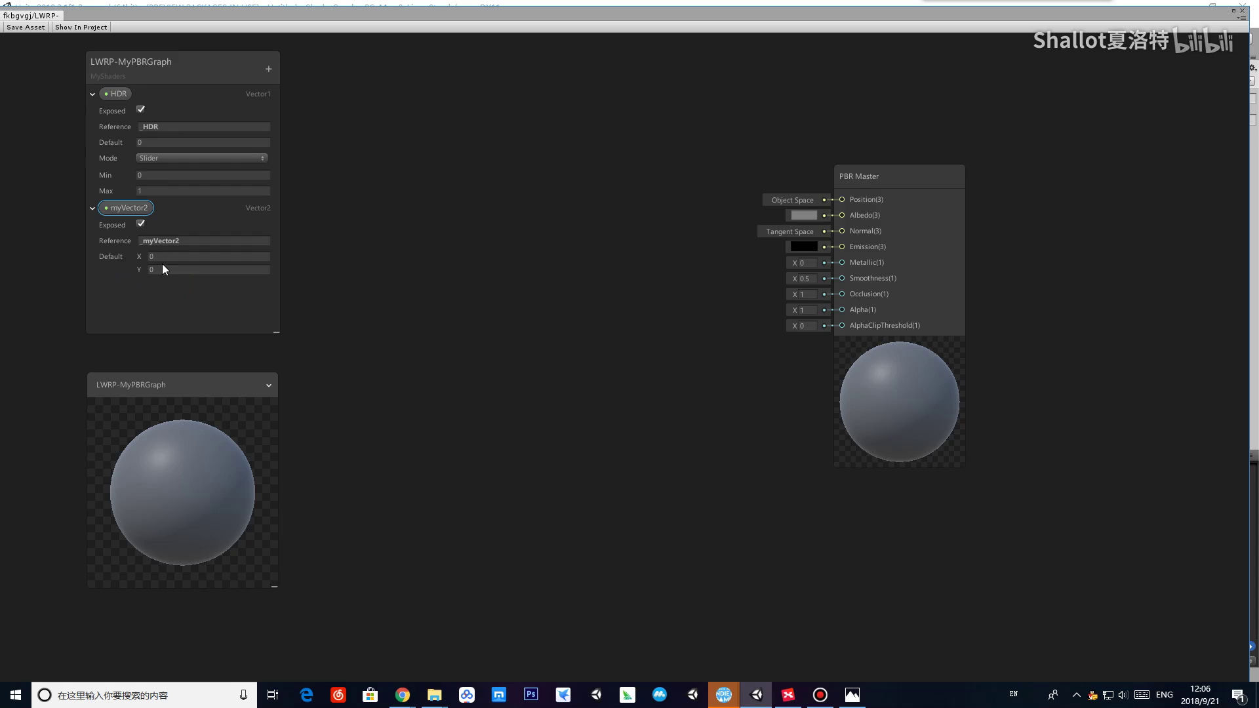
{"action": "left_click", "coordinate": [360, 263]}
Step: Switch to Chrome and review the Vector 1 section and its modes on the Property Types wiki page
{"action": "key", "text": "alt+Tab"}
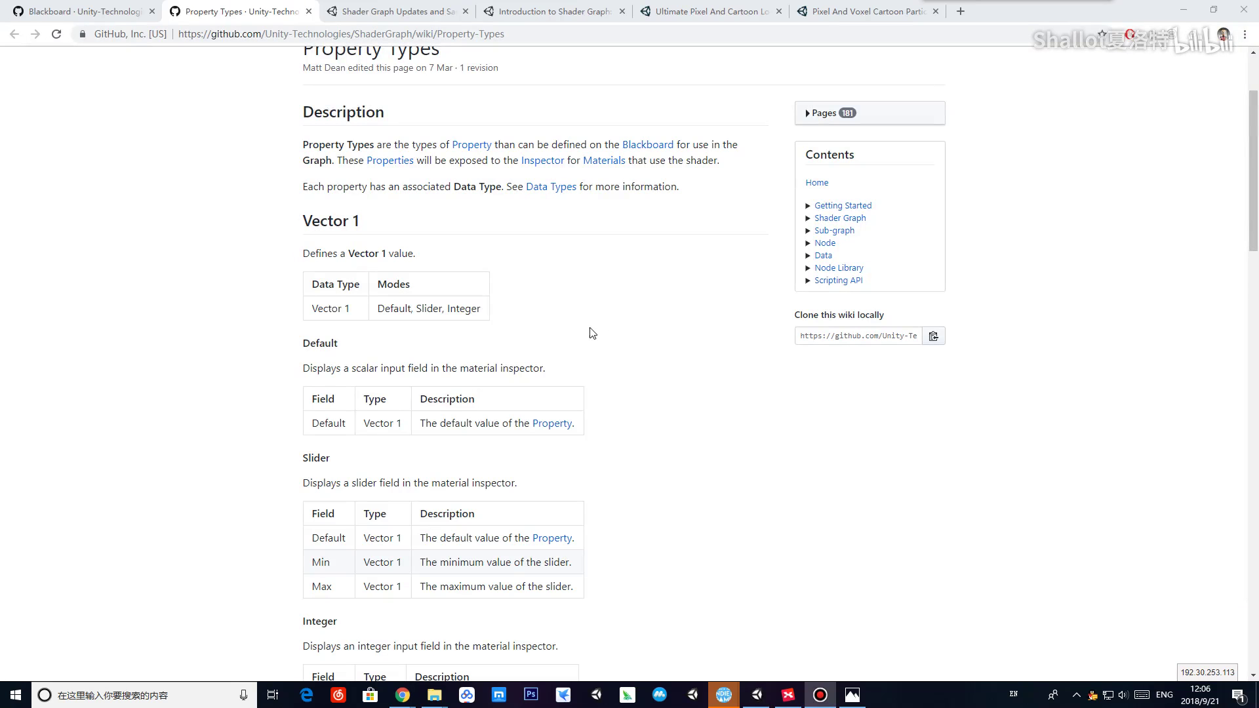
{"action": "scroll", "coordinate": [596, 329], "scroll_direction": "down", "scroll_amount": 2}
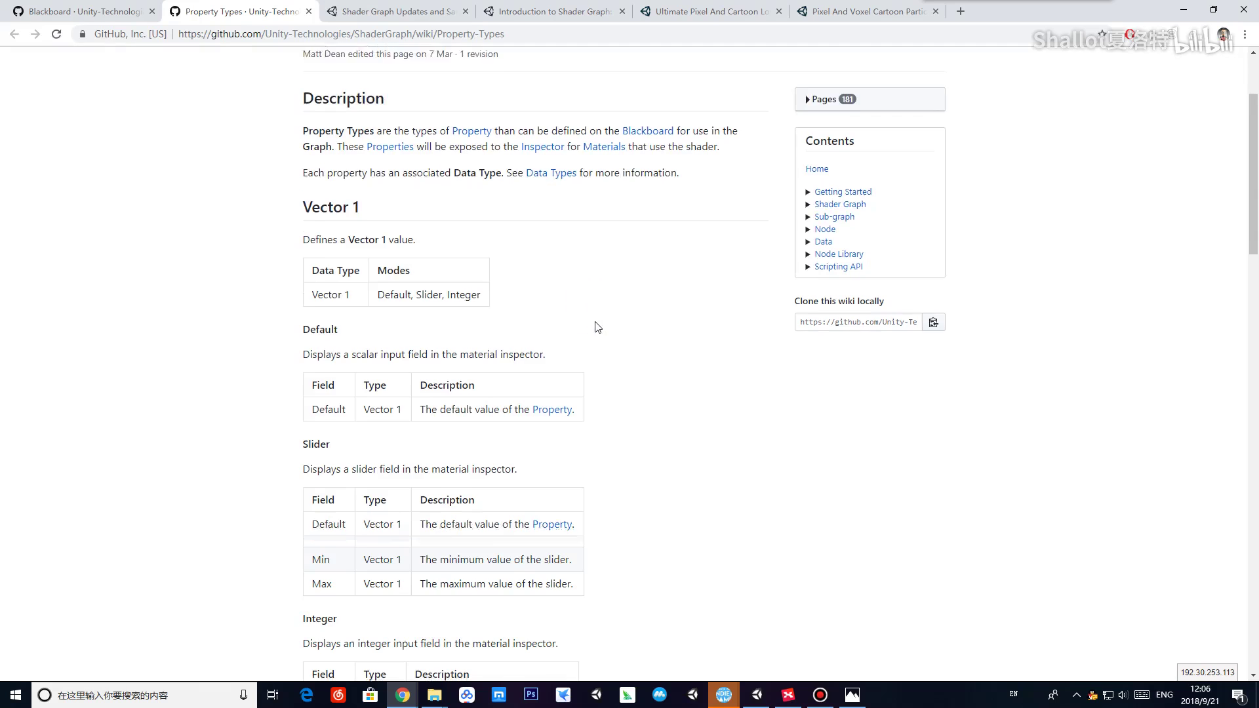
{"action": "scroll", "coordinate": [598, 327], "scroll_direction": "up", "scroll_amount": 3}
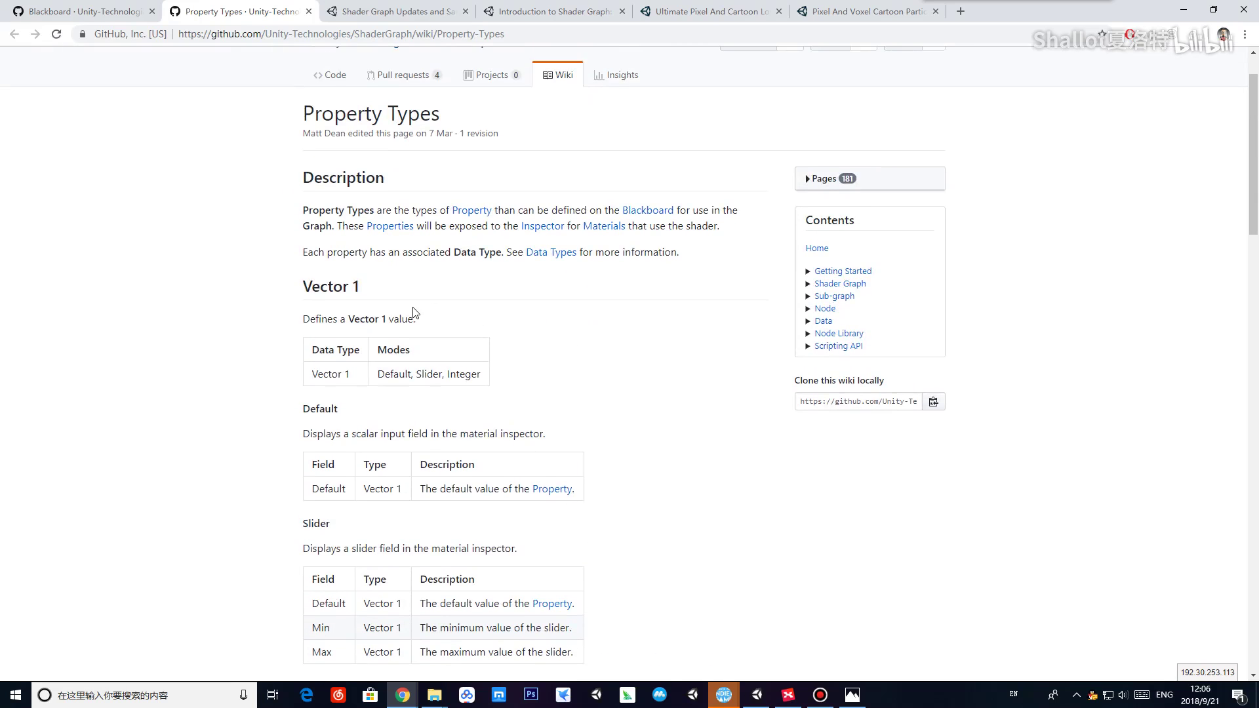
{"action": "scroll", "coordinate": [413, 317], "scroll_direction": "down", "scroll_amount": 4}
{"action": "scroll", "coordinate": [412, 320], "scroll_direction": "down", "scroll_amount": 3}
{"action": "scroll", "coordinate": [402, 344], "scroll_direction": "up", "scroll_amount": 2}
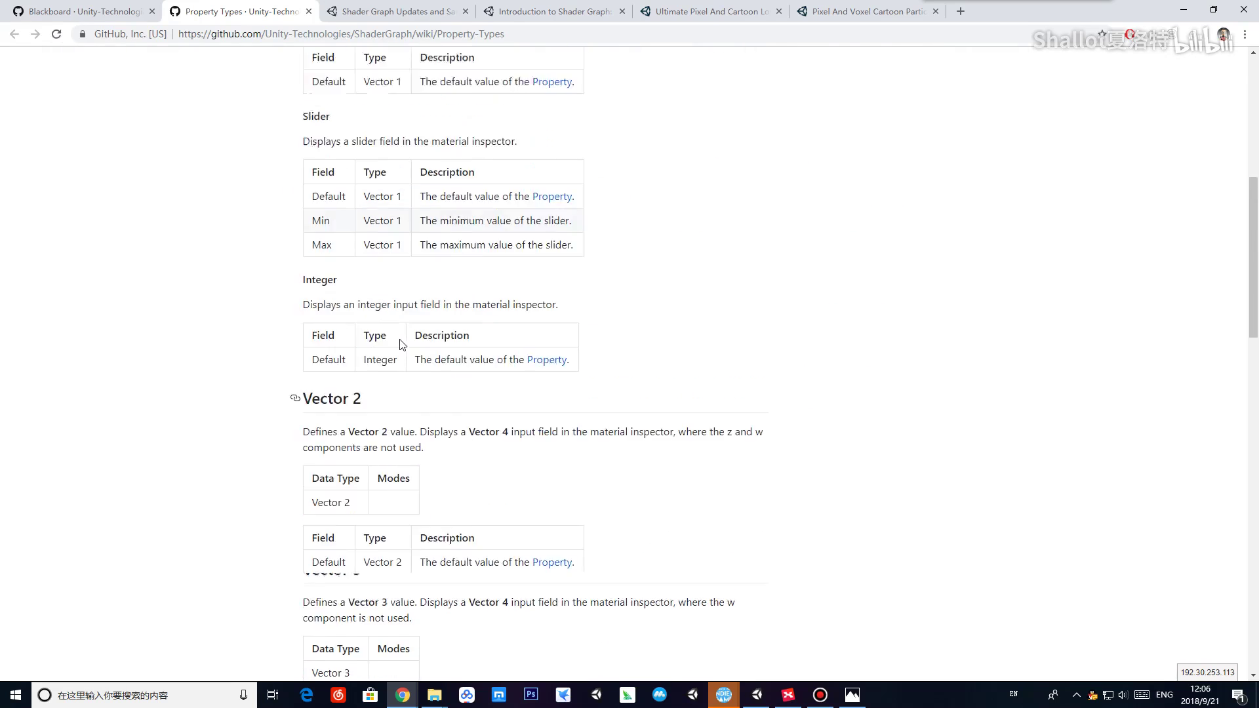
{"action": "scroll", "coordinate": [402, 344], "scroll_direction": "up", "scroll_amount": 1}
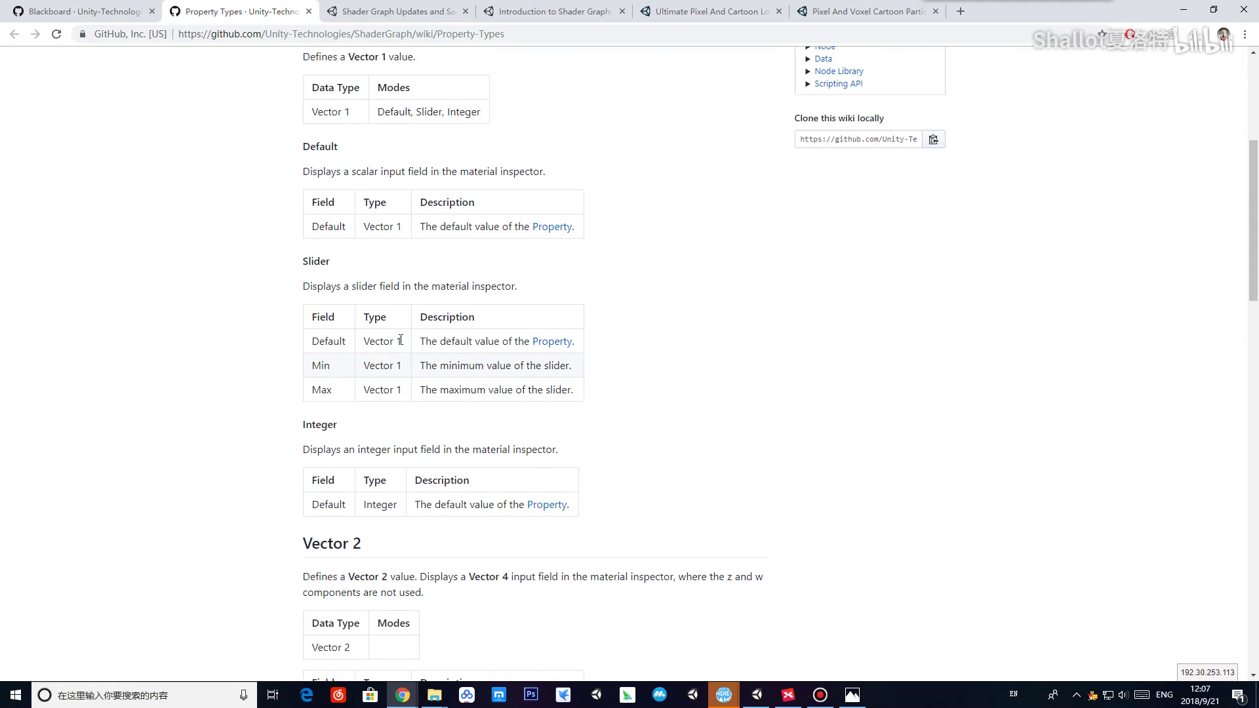
{"action": "scroll", "coordinate": [369, 360], "scroll_direction": "up", "scroll_amount": 2}
{"action": "scroll", "coordinate": [344, 237], "scroll_direction": "down", "scroll_amount": 6}
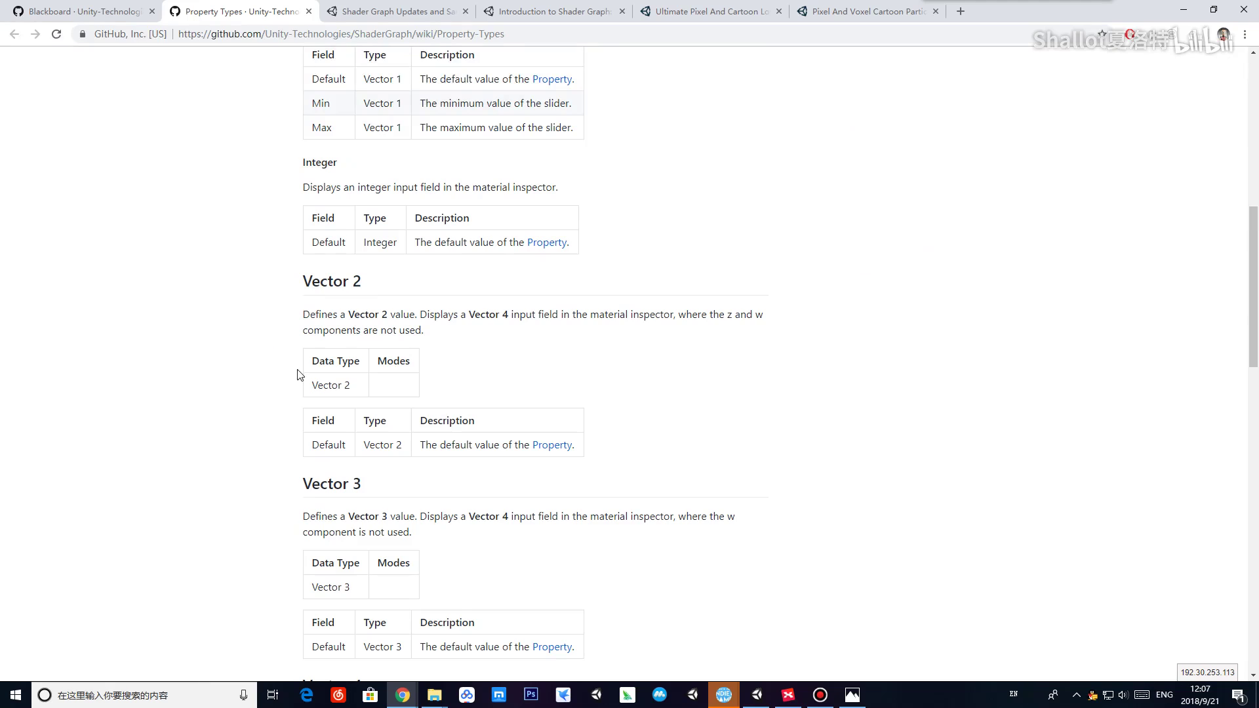
Step: Read the Vector 2 section of the Property Types page, focusing on its data type and material inspector field
{"action": "left_click_drag", "start_coordinate": [345, 386], "coordinate": [379, 386]}
{"action": "left_click", "coordinate": [379, 387]}
{"action": "scroll", "coordinate": [392, 348], "scroll_direction": "down", "scroll_amount": 1}
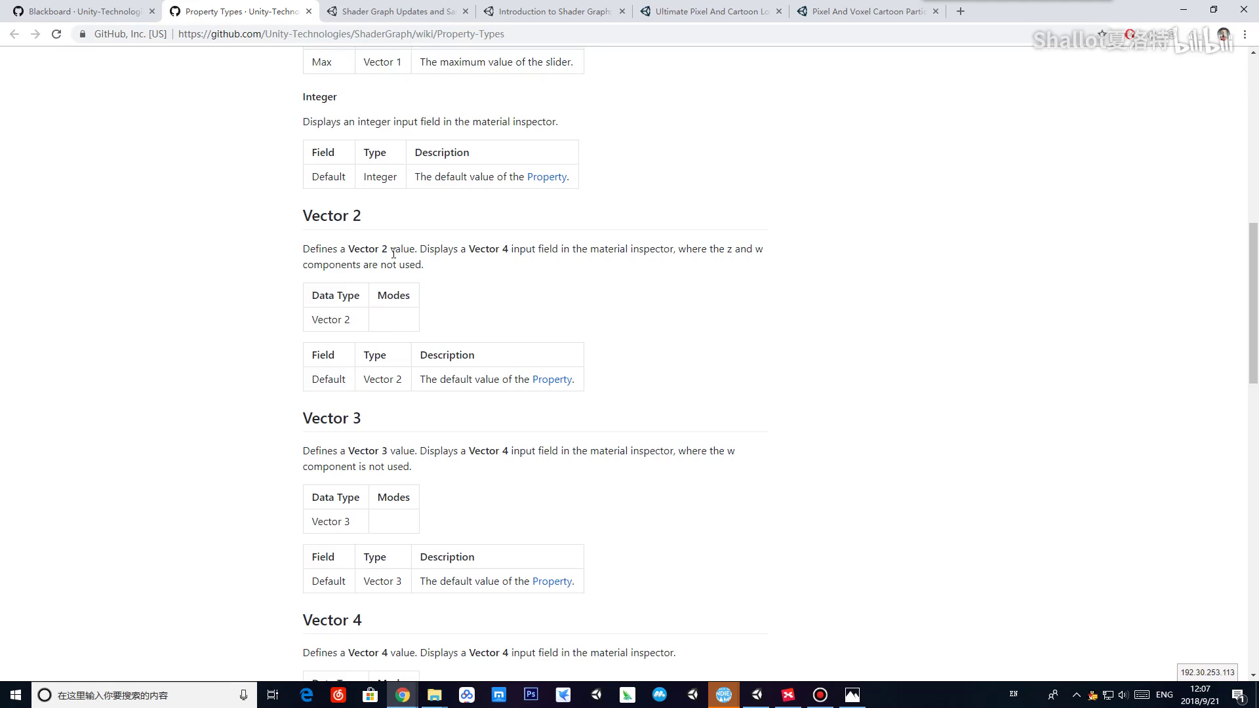
{"action": "double_click", "coordinate": [400, 250]}
{"action": "left_click", "coordinate": [529, 250]}
{"action": "left_click_drag", "start_coordinate": [468, 251], "coordinate": [526, 249]}
{"action": "left_click", "coordinate": [668, 259]}
{"action": "left_click", "coordinate": [610, 257]}
{"action": "left_click", "coordinate": [665, 277]}
Step: Switch back to Unity, save the shader graph asset and reposition its window so the material's properties are exposed
{"action": "left_click", "coordinate": [755, 693]}
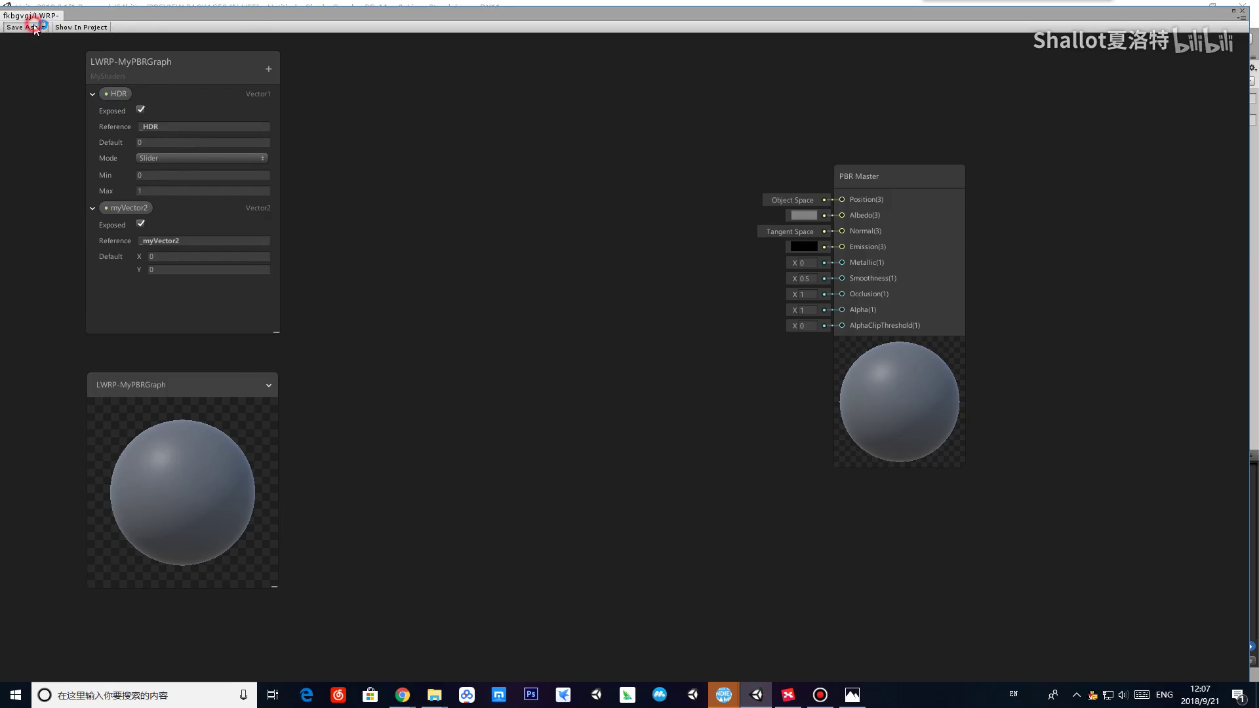
{"action": "double_click", "coordinate": [262, 21]}
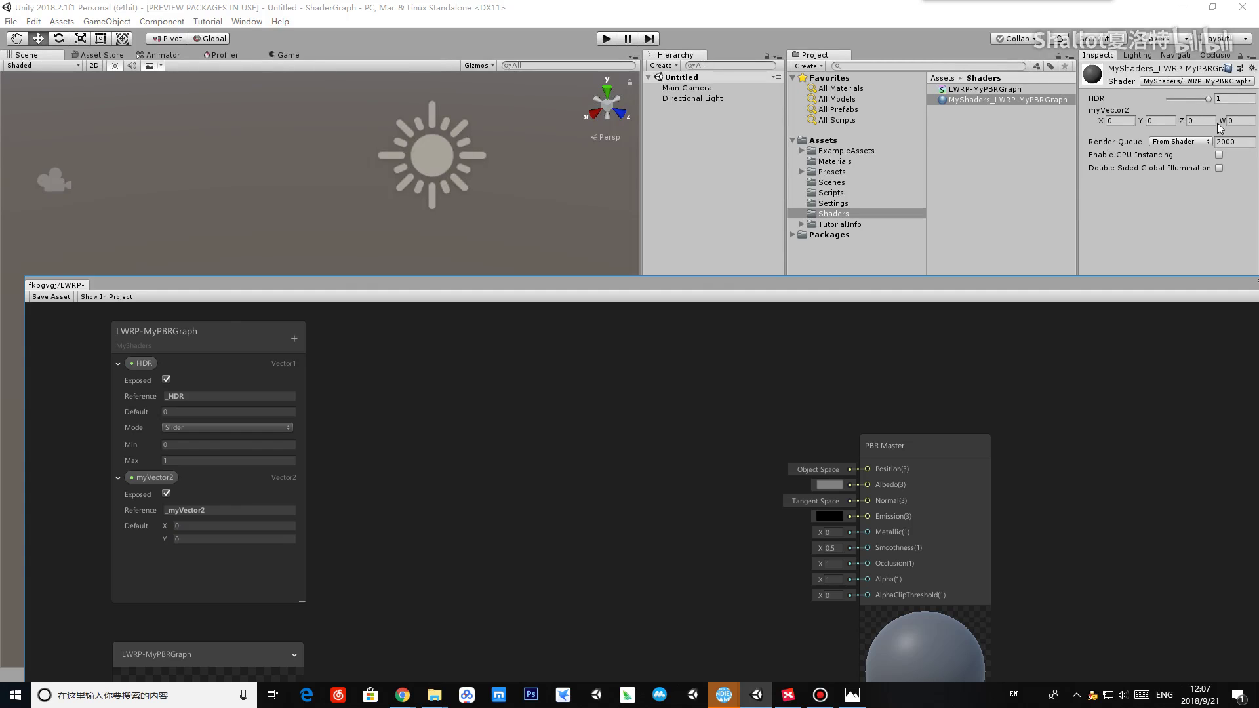
{"action": "left_click_drag", "start_coordinate": [805, 289], "coordinate": [805, 244]}
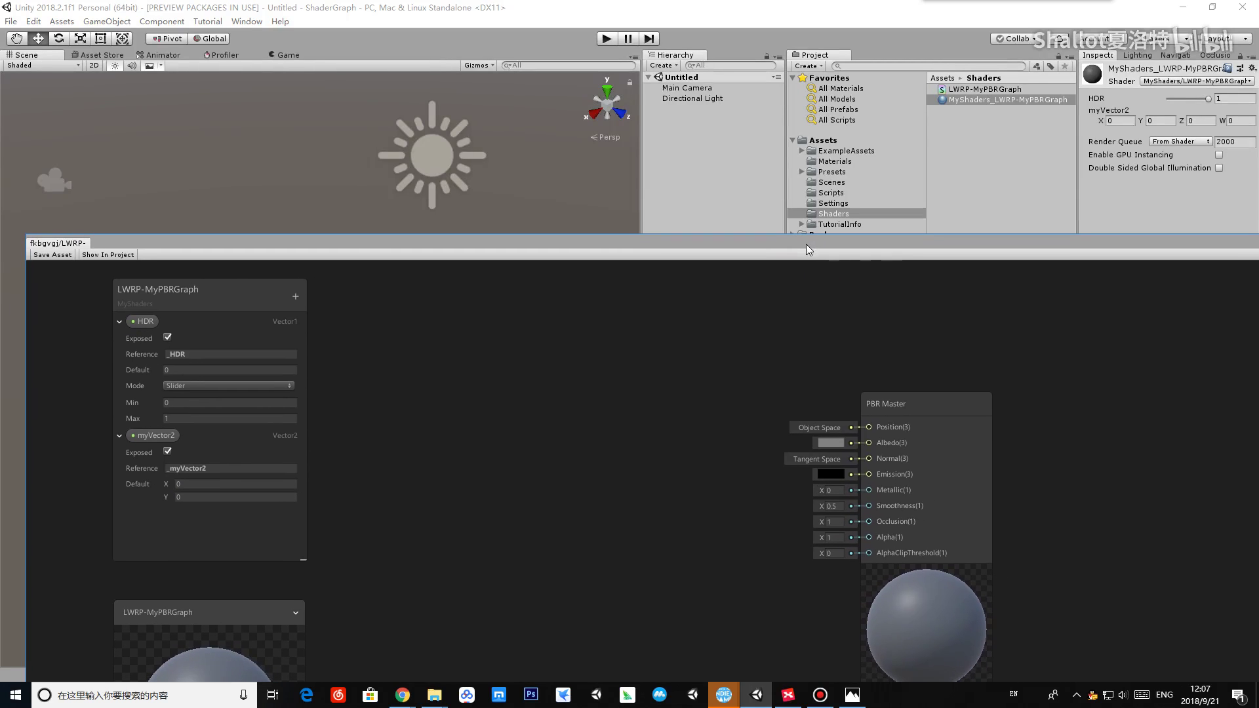
{"action": "left_click_drag", "start_coordinate": [1099, 248], "coordinate": [1082, 221]}
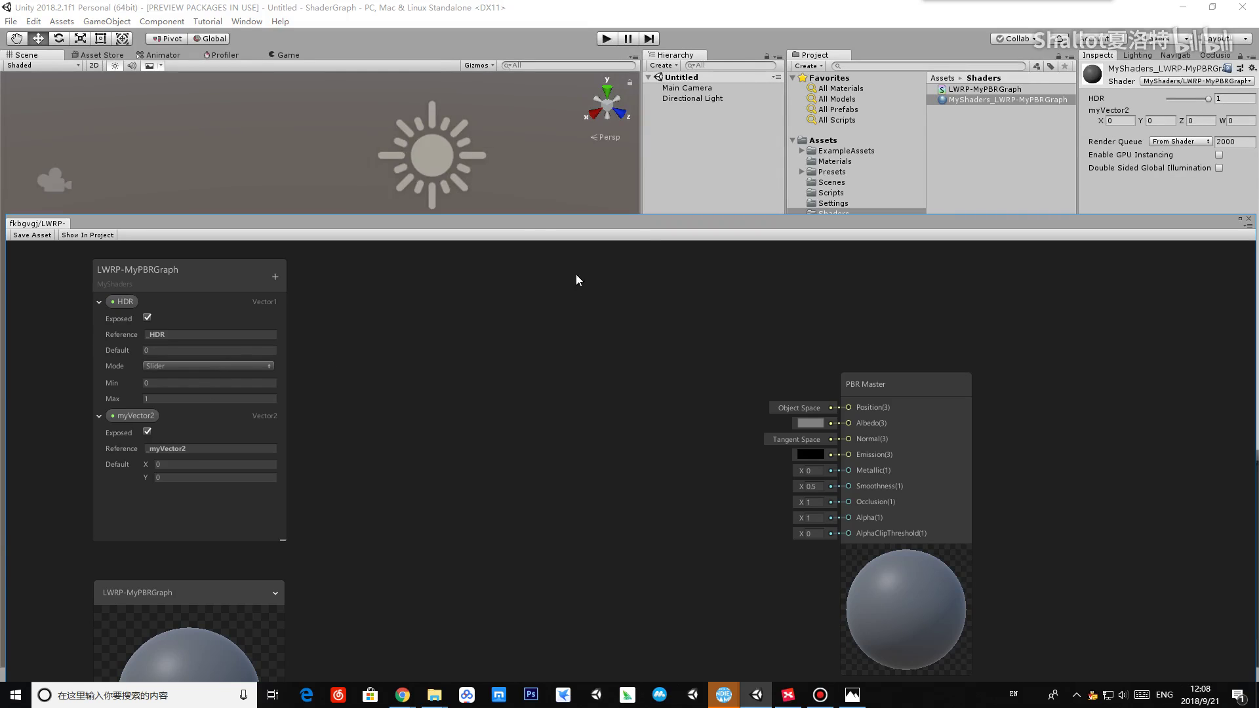
Step: Return to the Property Types page in Chrome and examine which vector components Vector 2 uses, continuing to the Vector 3 section
{"action": "mouse_move", "coordinate": [403, 695]}
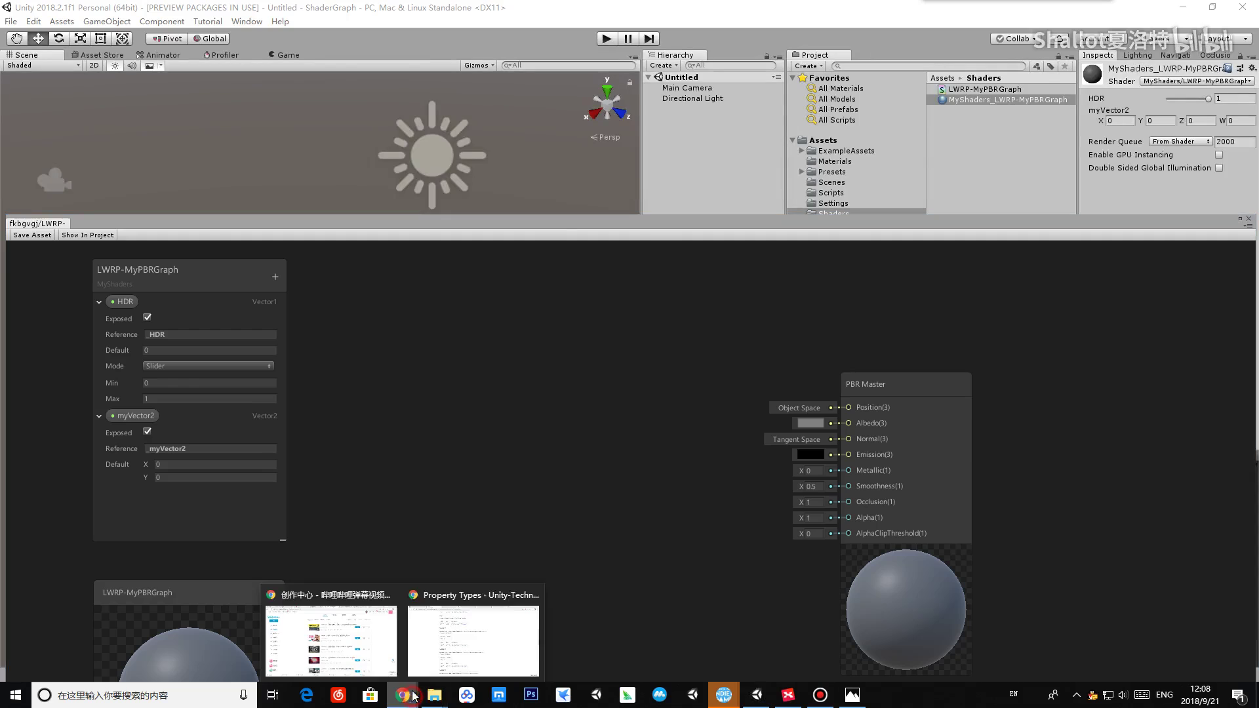
{"action": "left_click", "coordinate": [453, 618]}
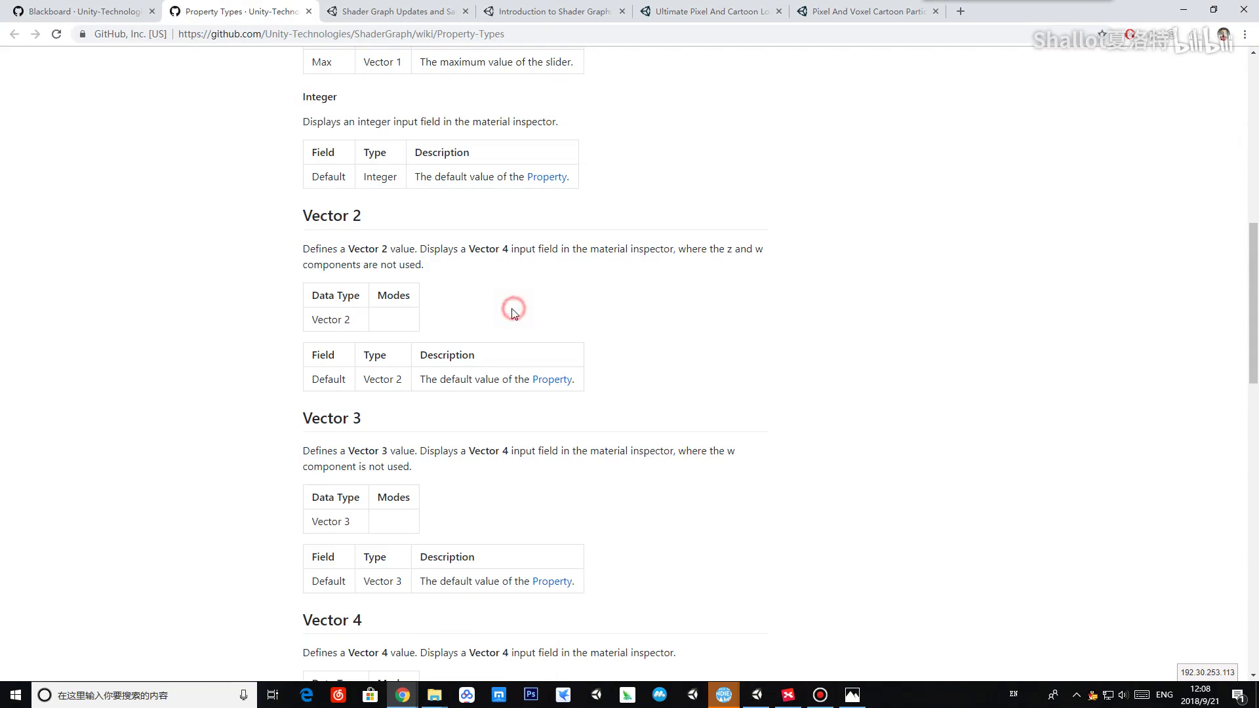
{"action": "left_click_drag", "start_coordinate": [349, 249], "coordinate": [614, 249]}
{"action": "left_click", "coordinate": [477, 258]}
{"action": "left_click", "coordinate": [419, 246]}
{"action": "left_click", "coordinate": [642, 266]}
{"action": "left_click", "coordinate": [714, 243]}
{"action": "left_click_drag", "start_coordinate": [714, 249], "coordinate": [589, 250]}
{"action": "left_click", "coordinate": [691, 289]}
{"action": "left_click_drag", "start_coordinate": [469, 250], "coordinate": [513, 250]}
{"action": "left_click", "coordinate": [581, 267]}
{"action": "double_click", "coordinate": [367, 262]}
{"action": "left_click", "coordinate": [581, 273]}
{"action": "left_click_drag", "start_coordinate": [719, 248], "coordinate": [751, 249]}
{"action": "left_click", "coordinate": [352, 260]}
{"action": "left_click_drag", "start_coordinate": [312, 261], "coordinate": [362, 263]}
{"action": "left_click", "coordinate": [420, 262]}
{"action": "left_click", "coordinate": [478, 275]}
{"action": "scroll", "coordinate": [478, 279], "scroll_direction": "down", "scroll_amount": 3}
{"action": "scroll", "coordinate": [554, 205], "scroll_direction": "up", "scroll_amount": 1}
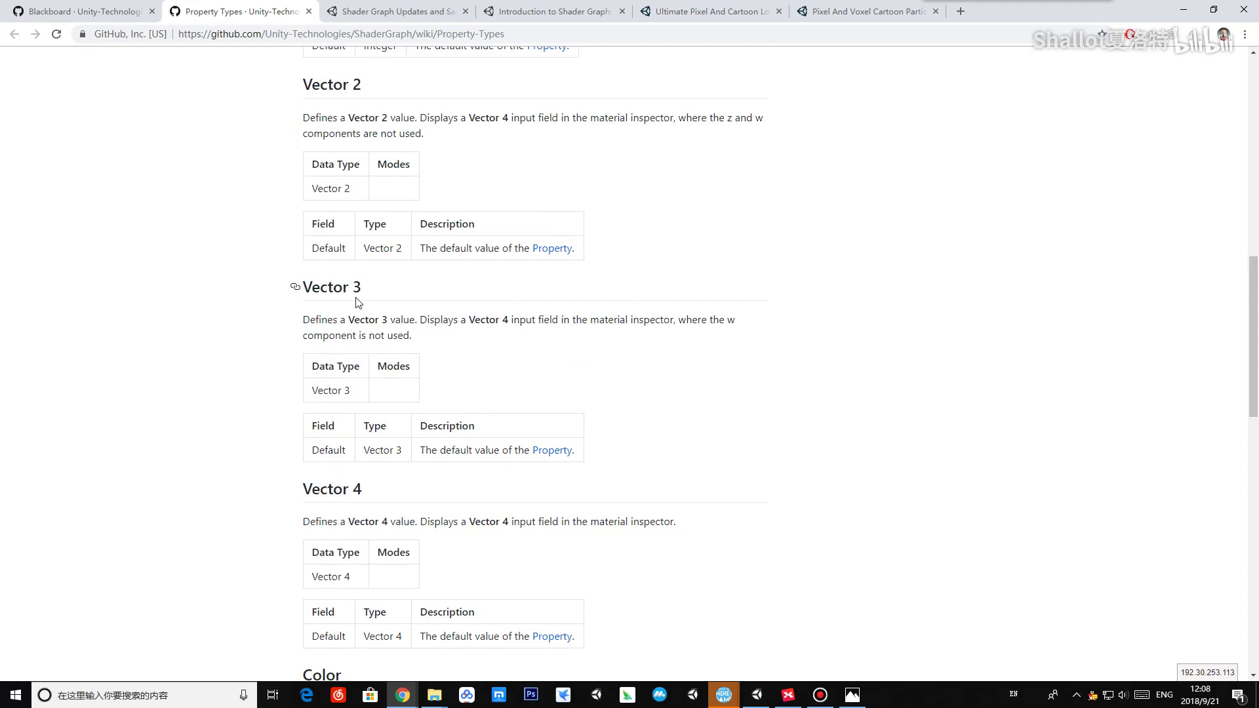
Step: Switch to Unity, add a Vector3 property to the graph's Blackboard and save the asset
{"action": "left_click", "coordinate": [756, 695]}
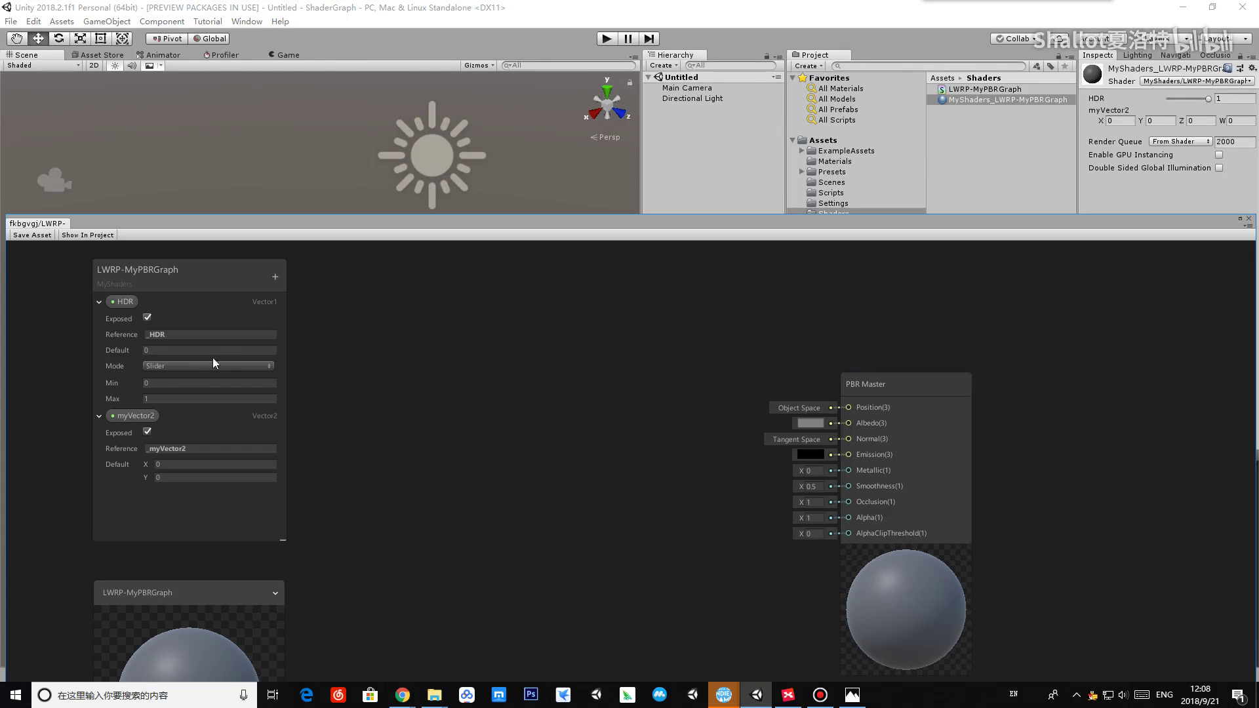
{"action": "left_click", "coordinate": [275, 276]}
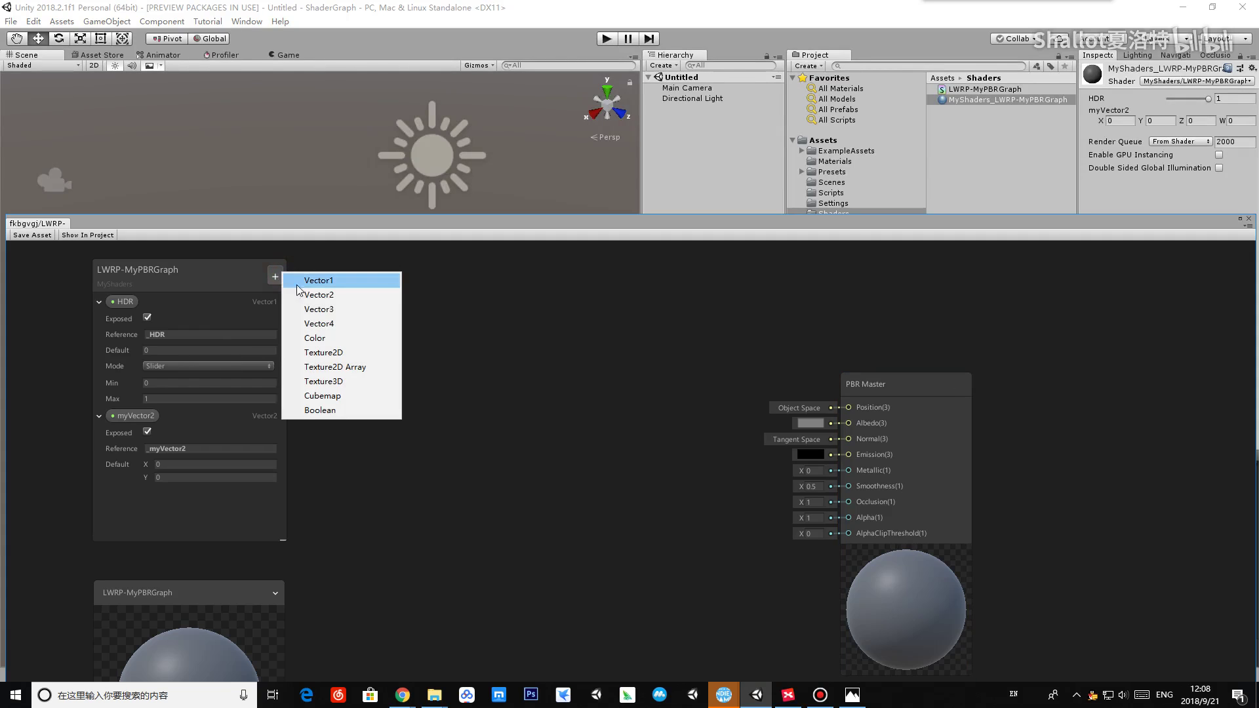
{"action": "left_click", "coordinate": [329, 309]}
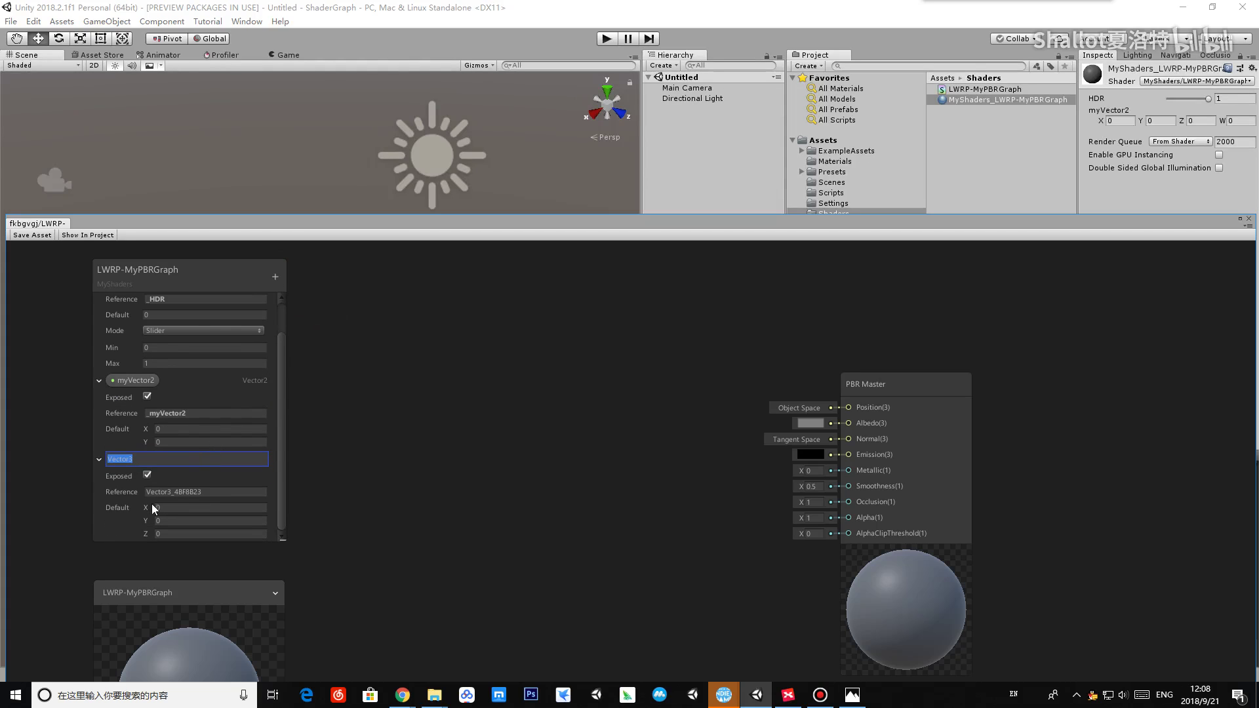
{"action": "left_click", "coordinate": [143, 509]}
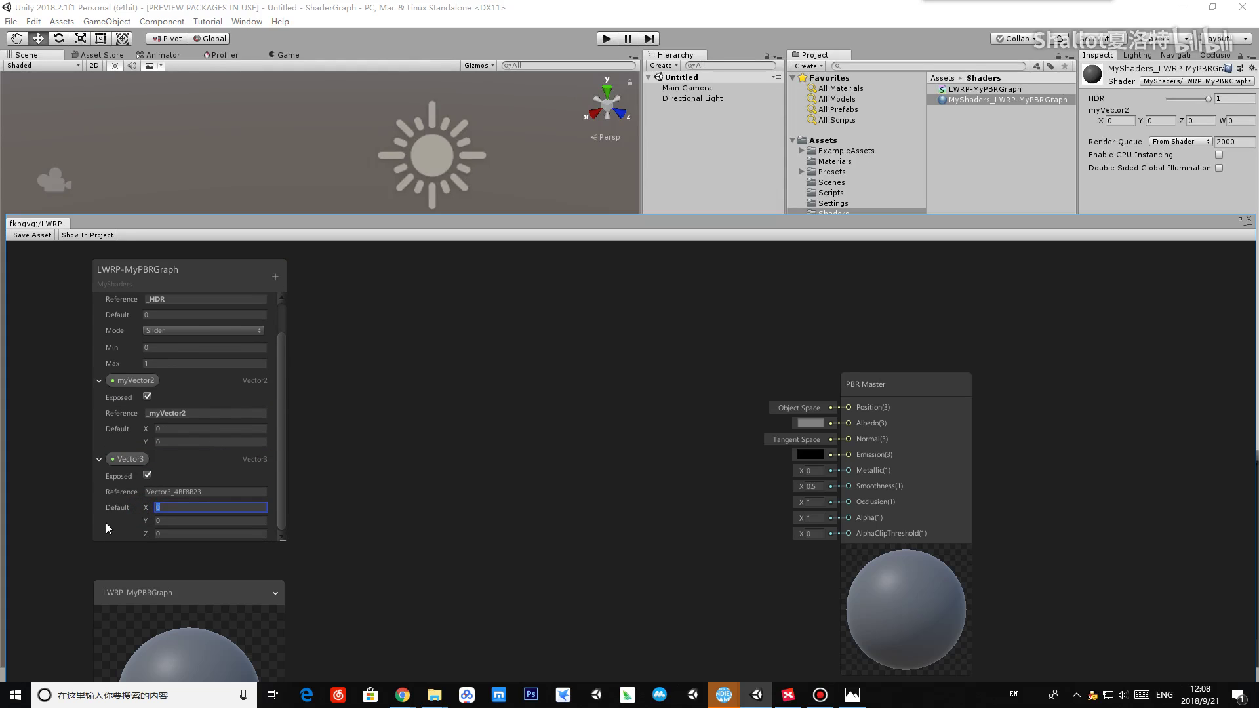
{"action": "left_click", "coordinate": [133, 509]}
{"action": "left_click", "coordinate": [45, 237]}
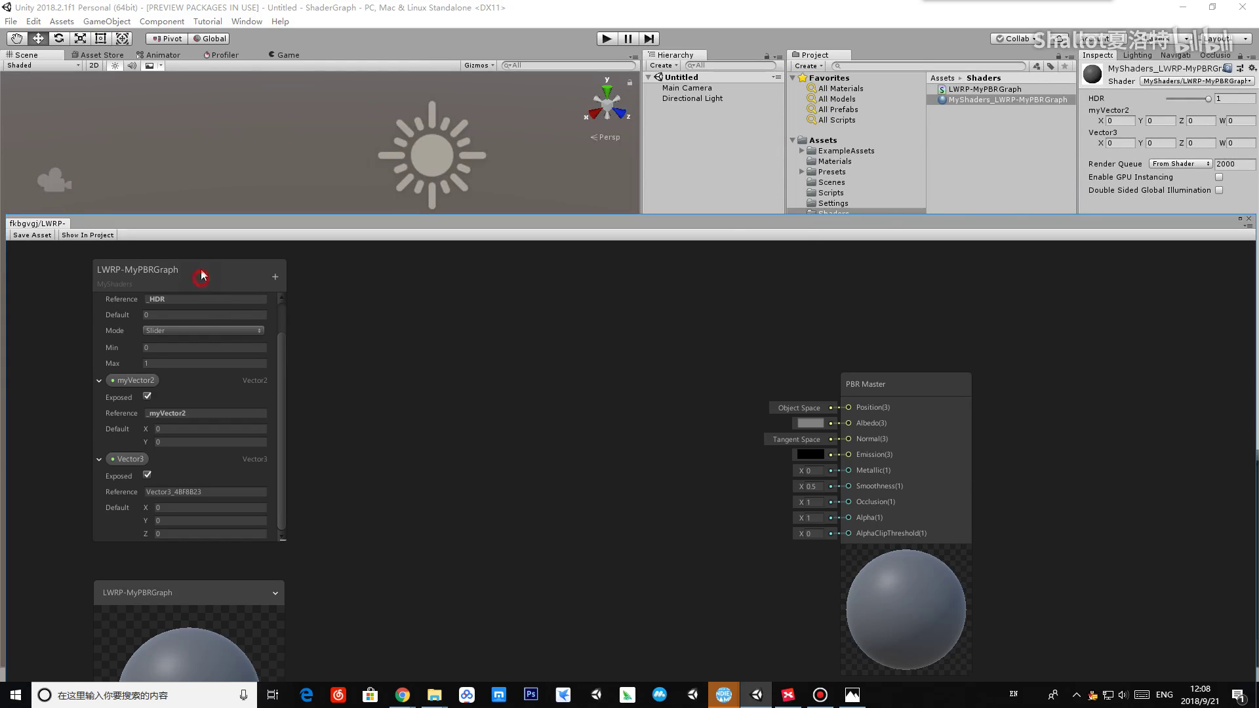
Step: Locate the shader graph asset in the project and shift the graph window slightly upward
{"action": "left_click_drag", "start_coordinate": [201, 278], "coordinate": [202, 269]}
{"action": "left_click", "coordinate": [88, 235]}
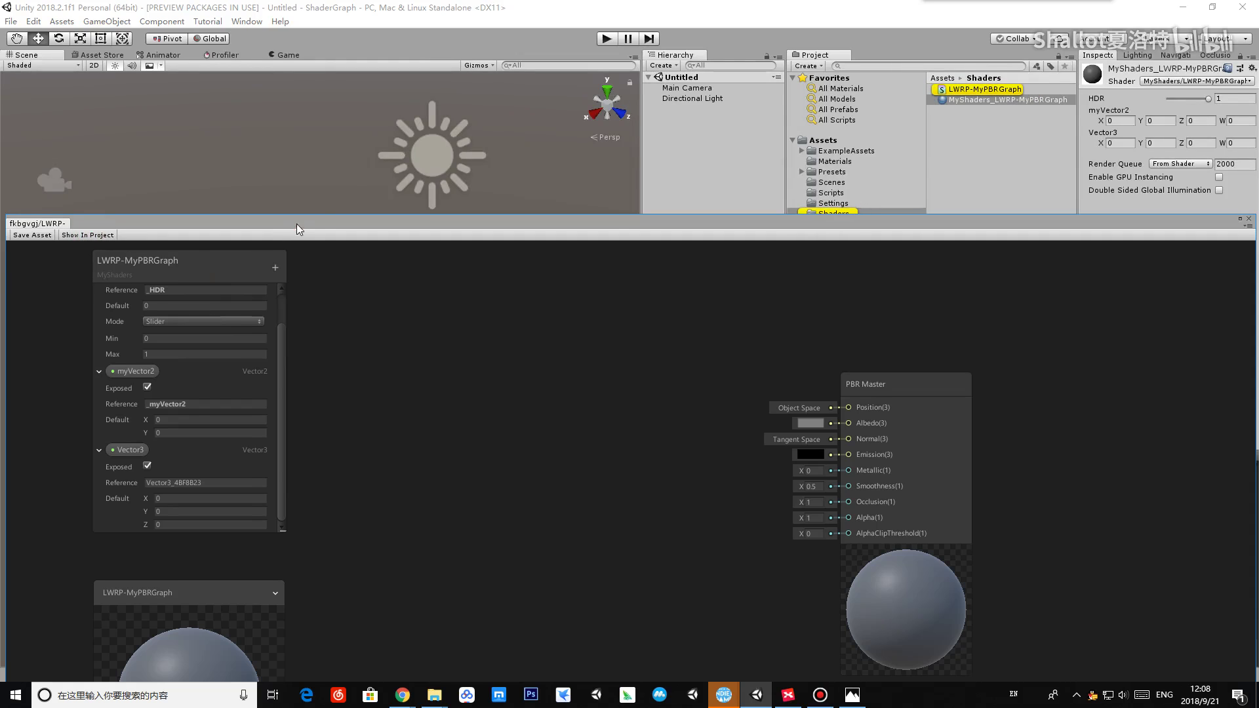
{"action": "left_click_drag", "start_coordinate": [297, 228], "coordinate": [296, 202]}
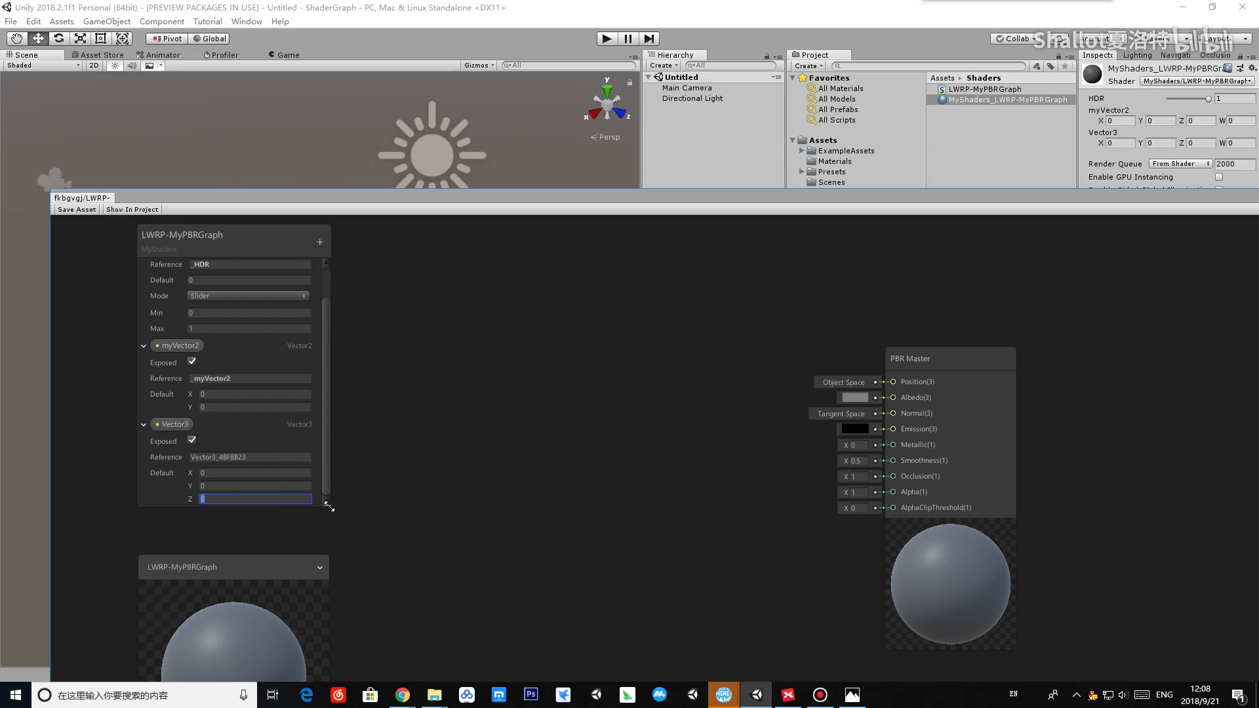
Step: Enlarge the Blackboard, collapse its HDR, myVector2 and Vector3 properties, and move the main preview clear of it
{"action": "left_click_drag", "start_coordinate": [326, 506], "coordinate": [318, 572]}
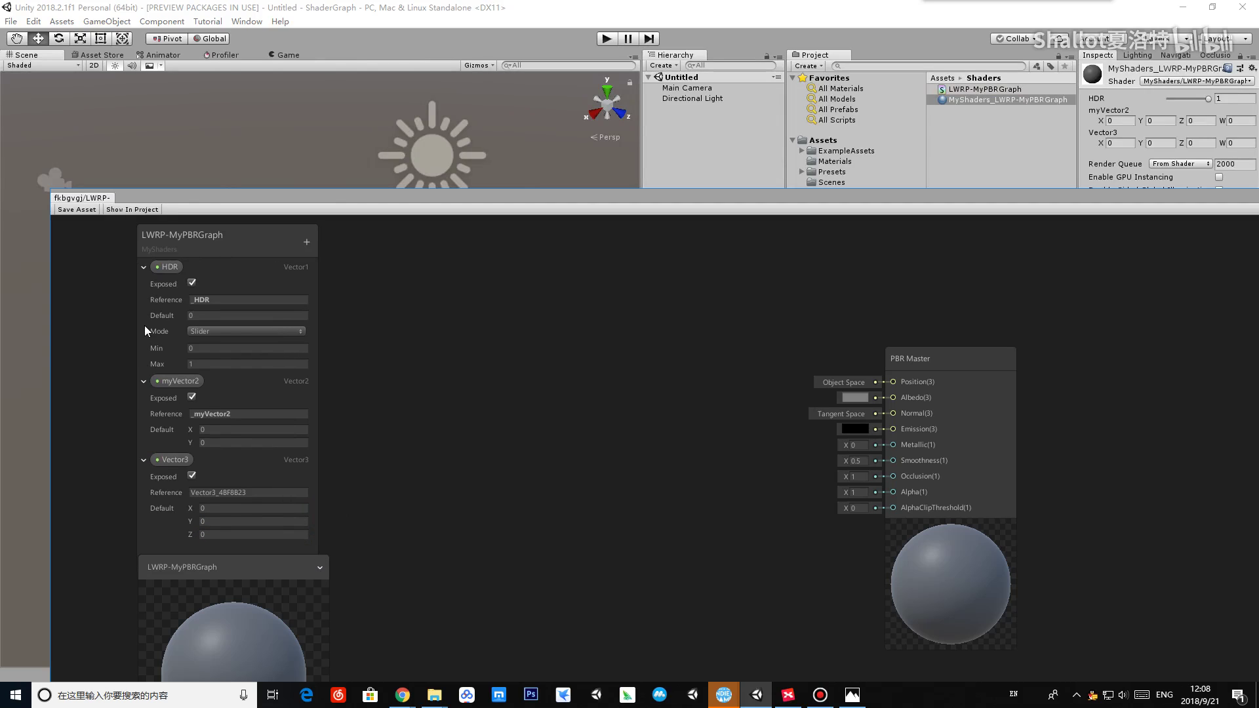
{"action": "left_click", "coordinate": [143, 267]}
{"action": "left_click", "coordinate": [144, 284]}
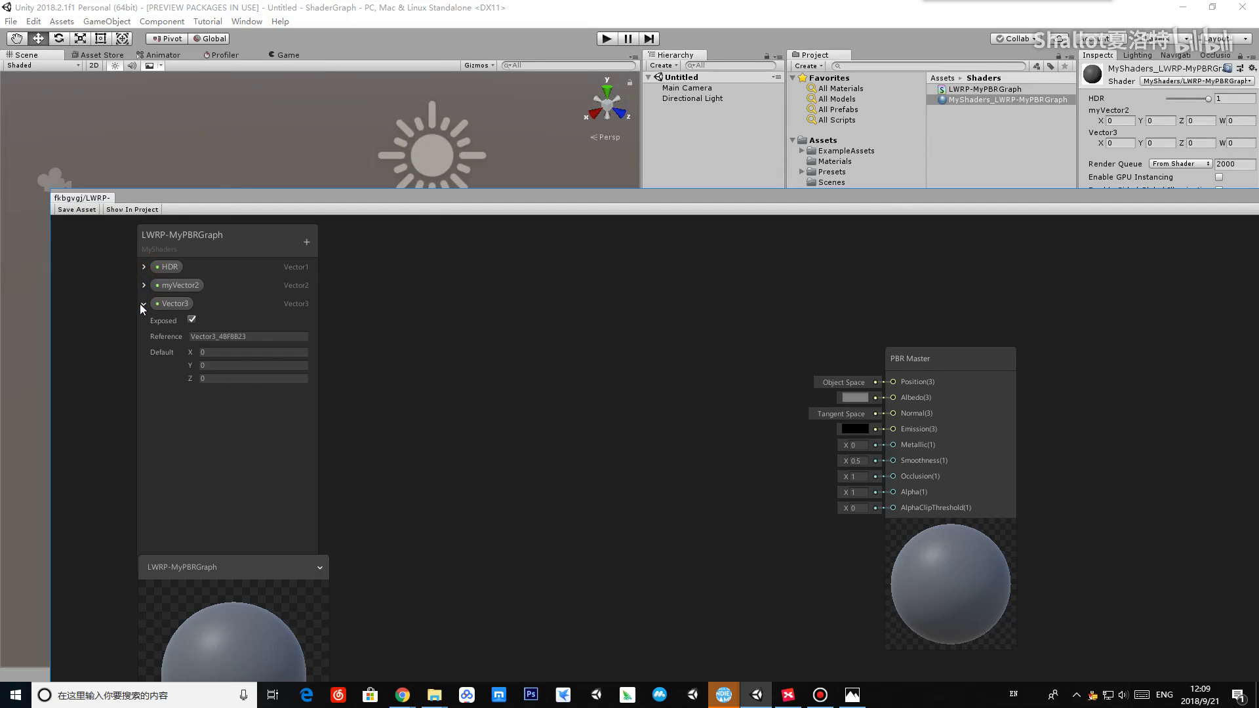
{"action": "left_click", "coordinate": [143, 304]}
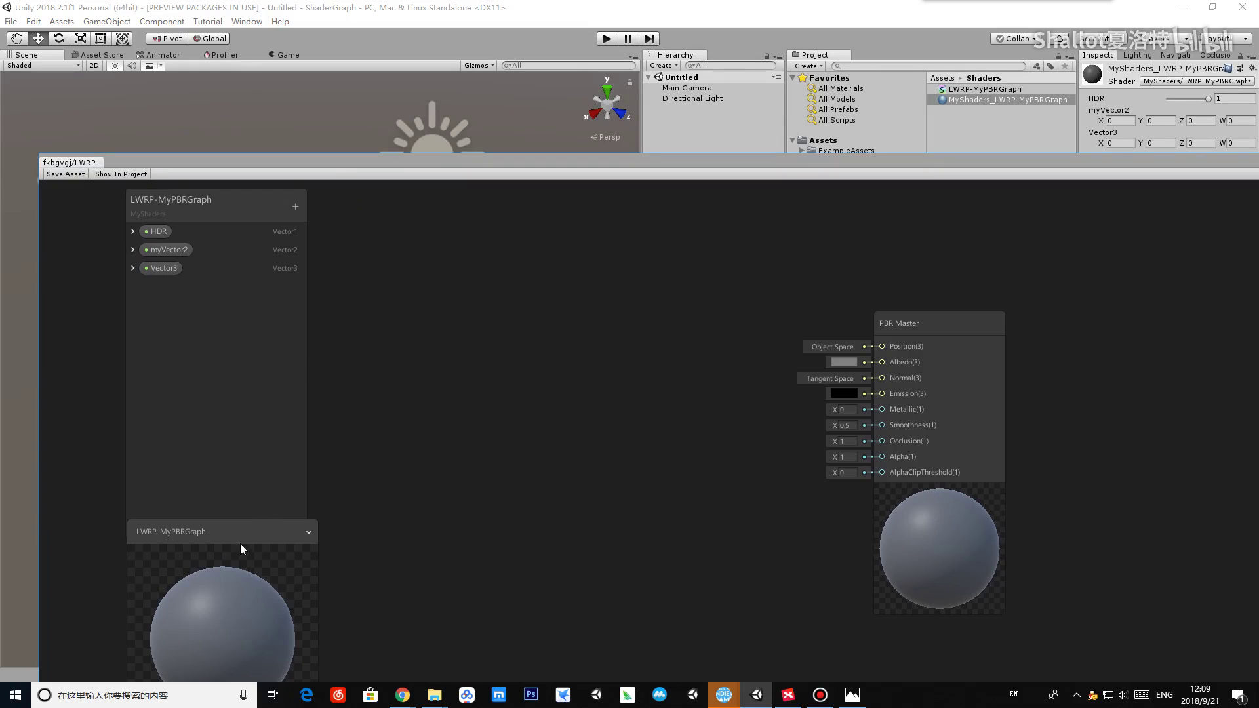
{"action": "left_click_drag", "start_coordinate": [247, 535], "coordinate": [222, 563]}
Step: Add a Vector4 property to the Blackboard and save the asset, with the graph window lowered clear of the material's properties
{"action": "left_click", "coordinate": [295, 208]}
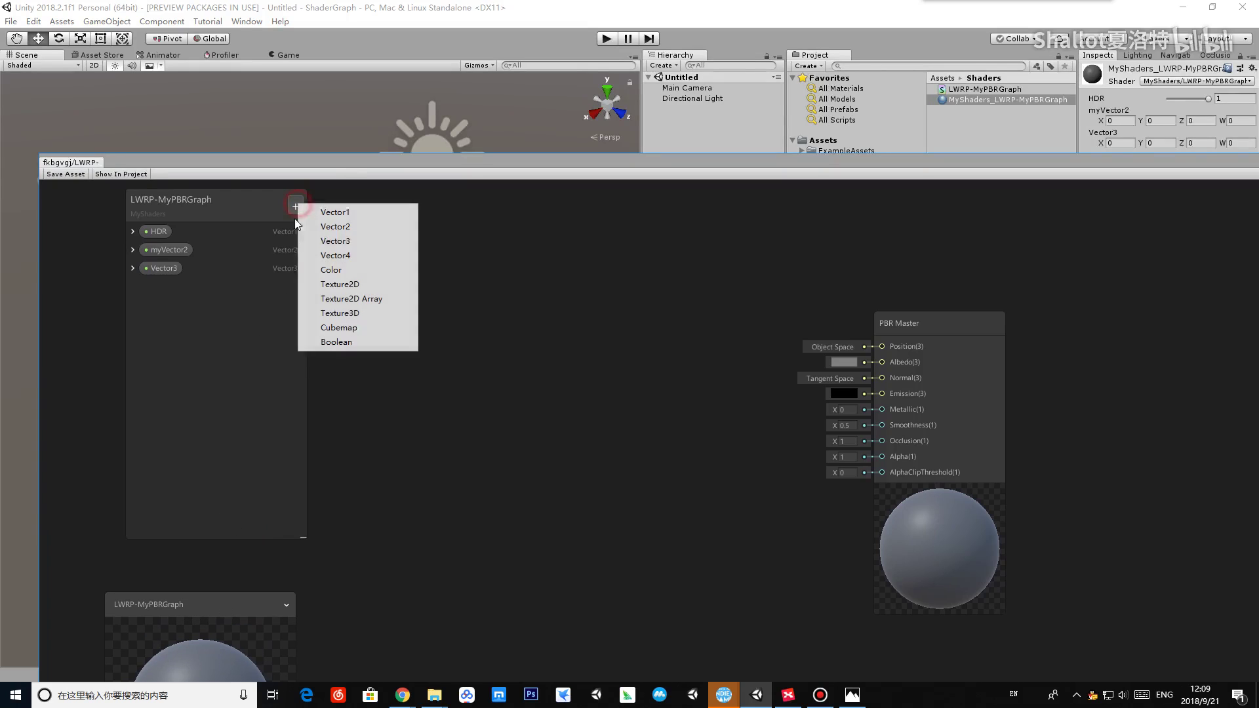
{"action": "left_click", "coordinate": [361, 253]}
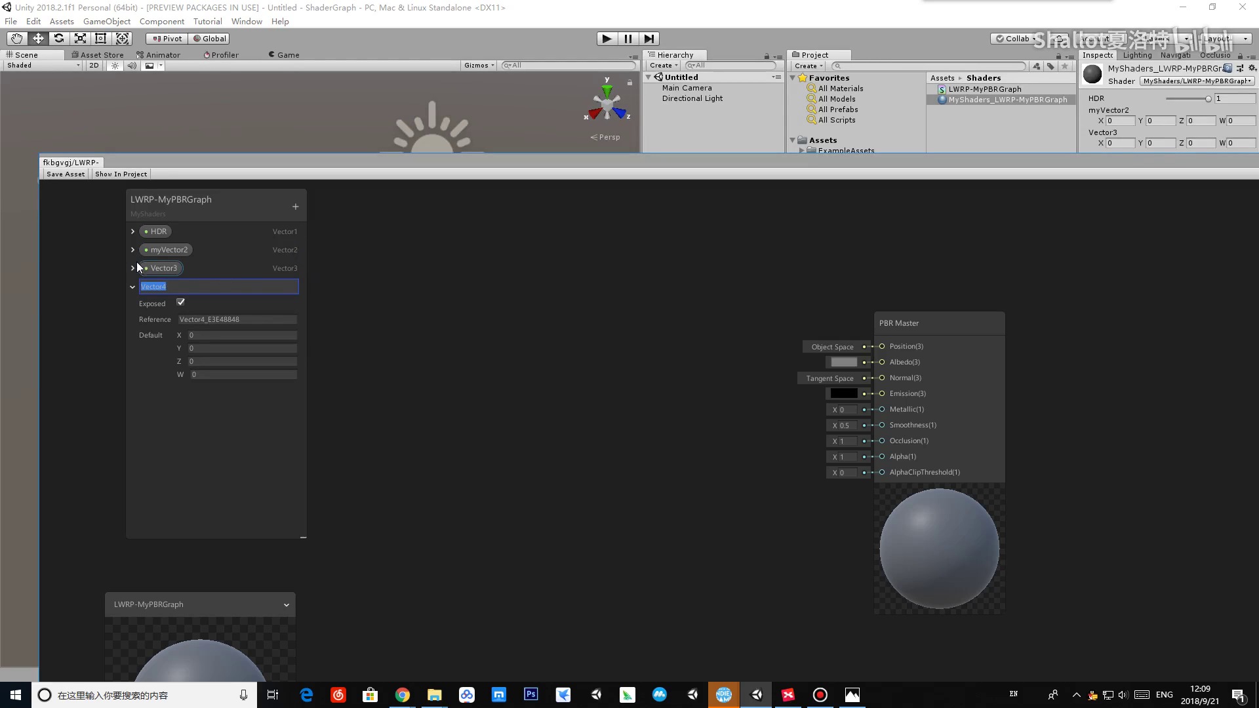
{"action": "left_click", "coordinate": [196, 416]}
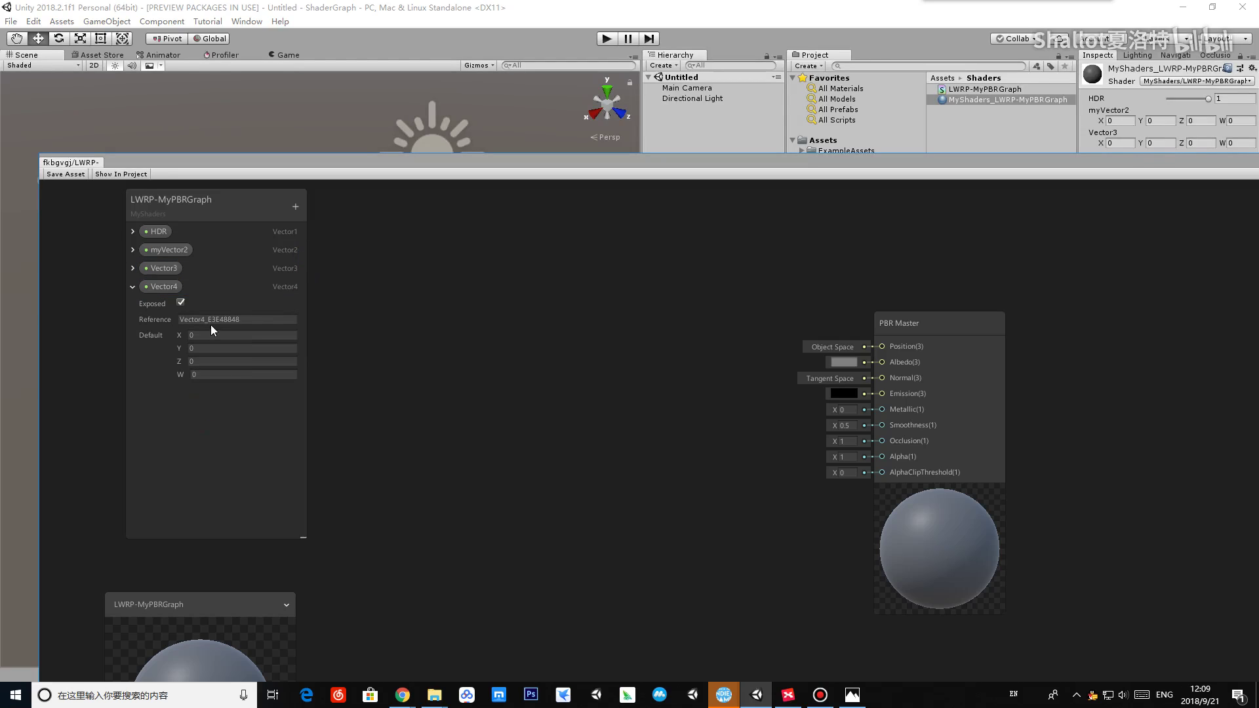
{"action": "left_click_drag", "start_coordinate": [906, 171], "coordinate": [919, 277]}
{"action": "left_click", "coordinate": [79, 287]}
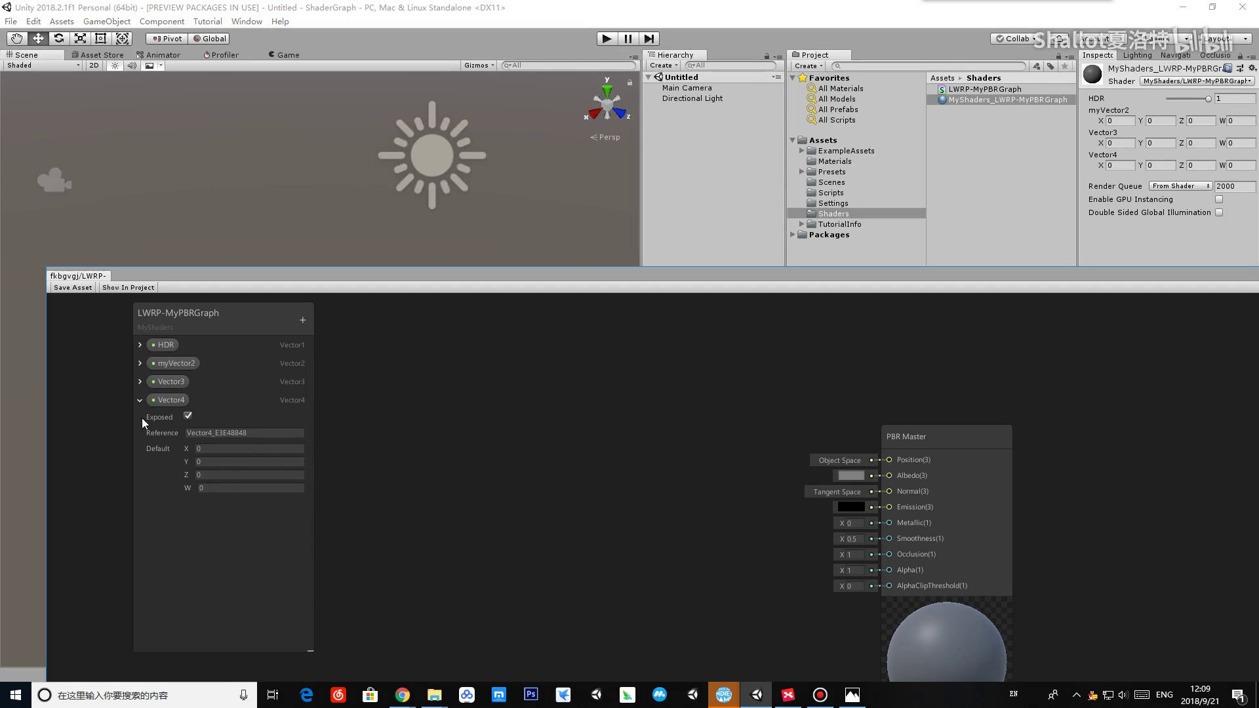
Step: Collapse the Vector4 property and move the shader graph window back up over the editor
{"action": "left_click", "coordinate": [140, 400]}
{"action": "left_click", "coordinate": [302, 320]}
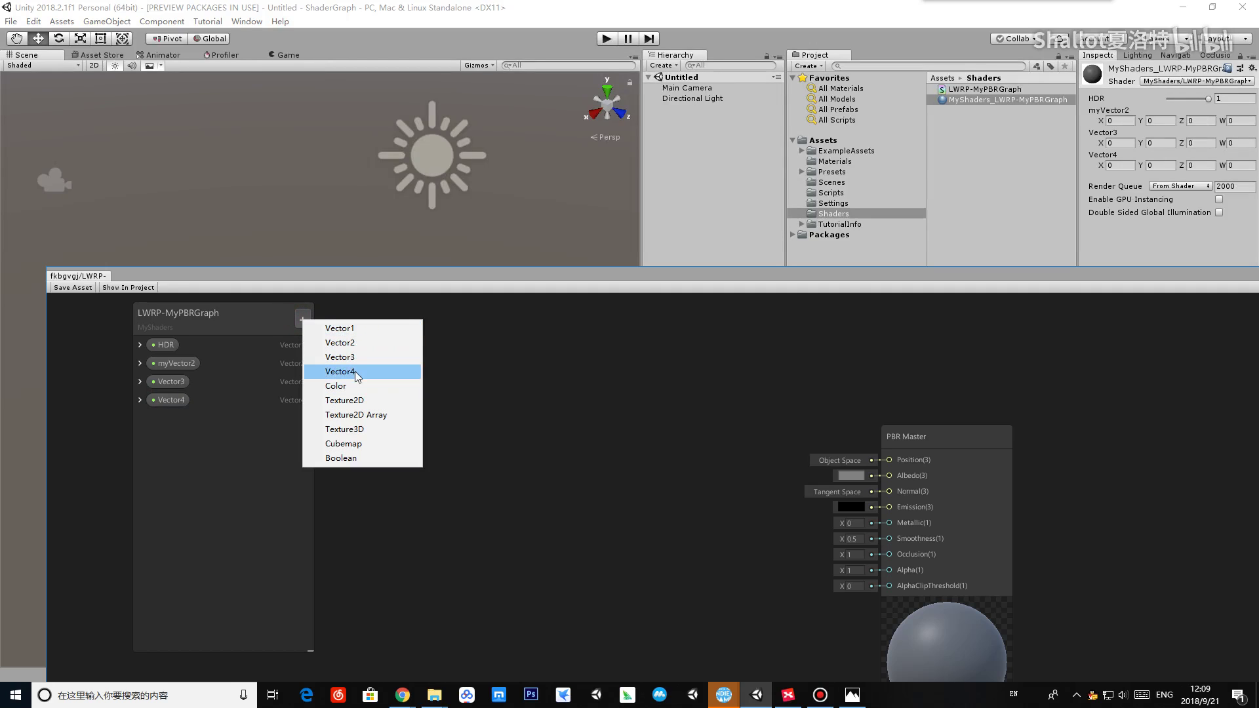
{"action": "left_click", "coordinate": [601, 346]}
{"action": "left_click_drag", "start_coordinate": [769, 278], "coordinate": [729, 65]}
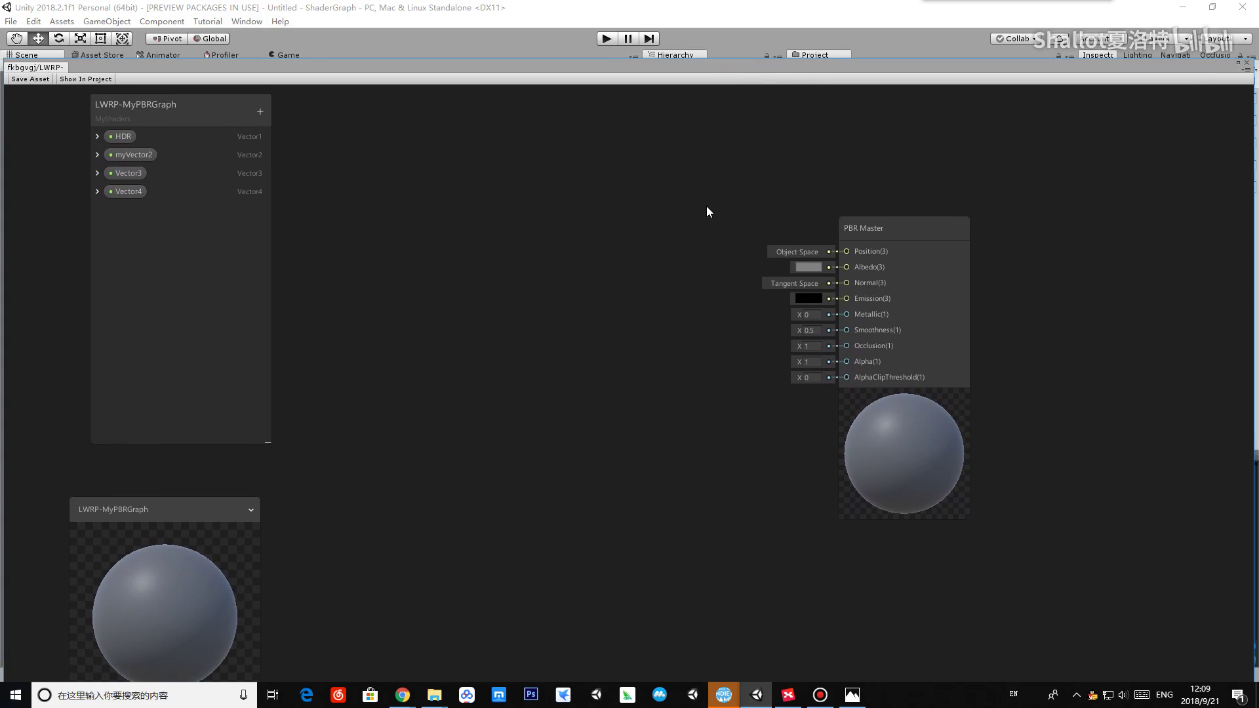